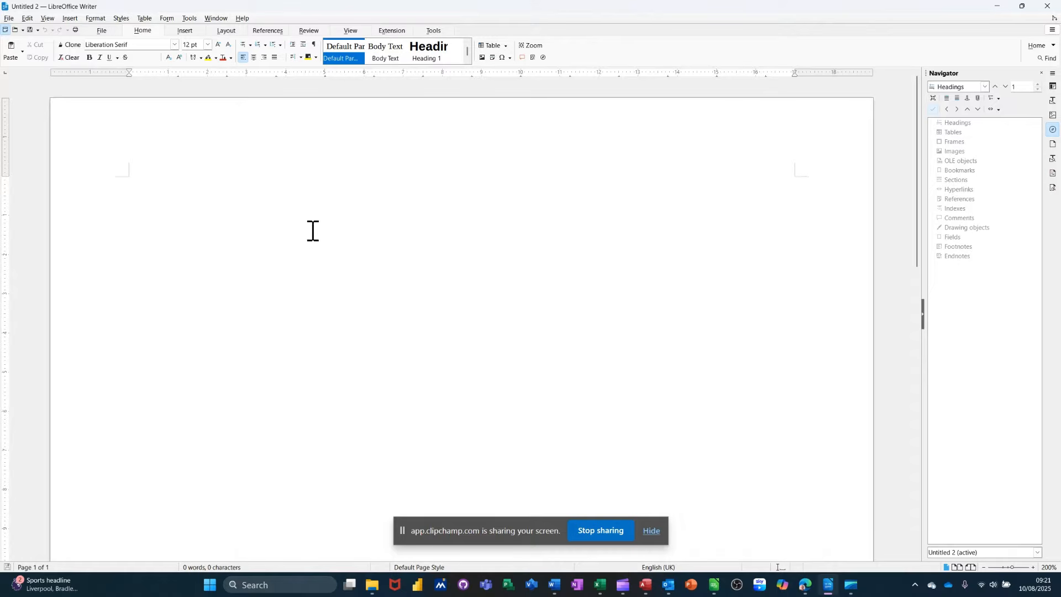
Step: Add the heading "Introduction" at the start of the document in the Heading 1 style
click(429, 58)
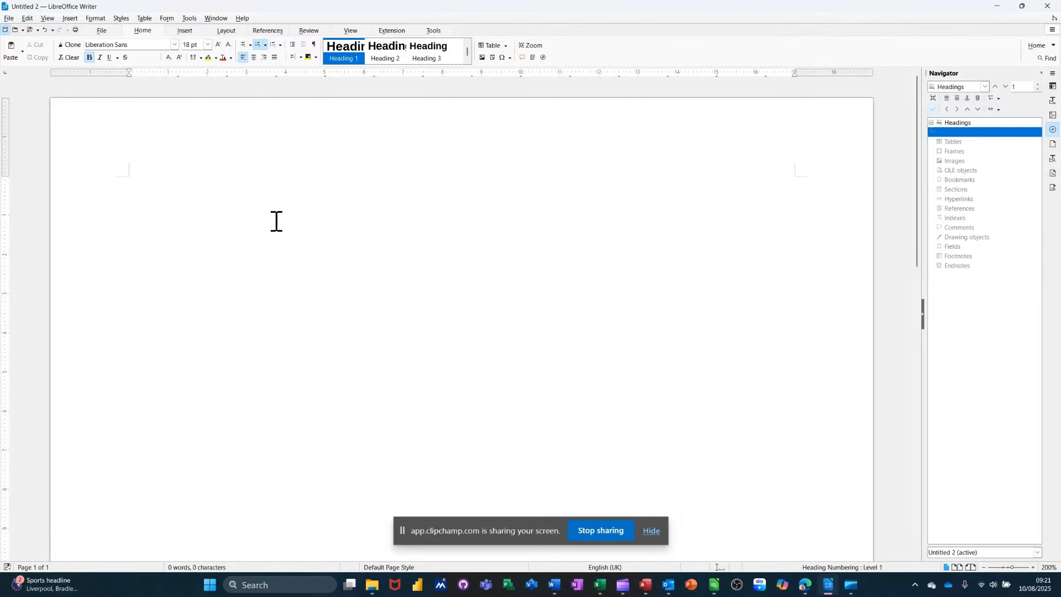
text(Introduc)
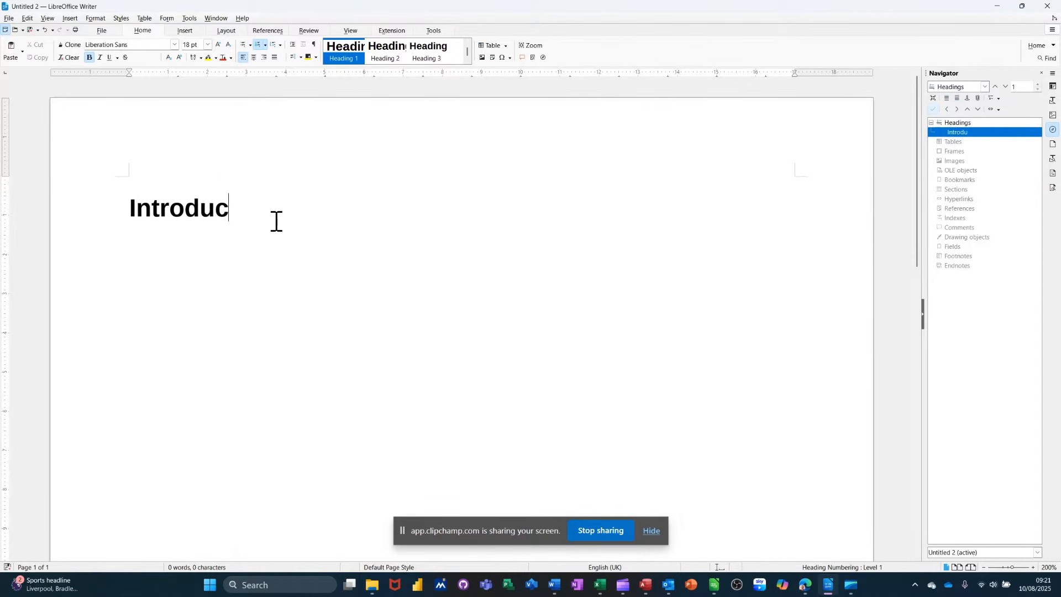
text(tion)
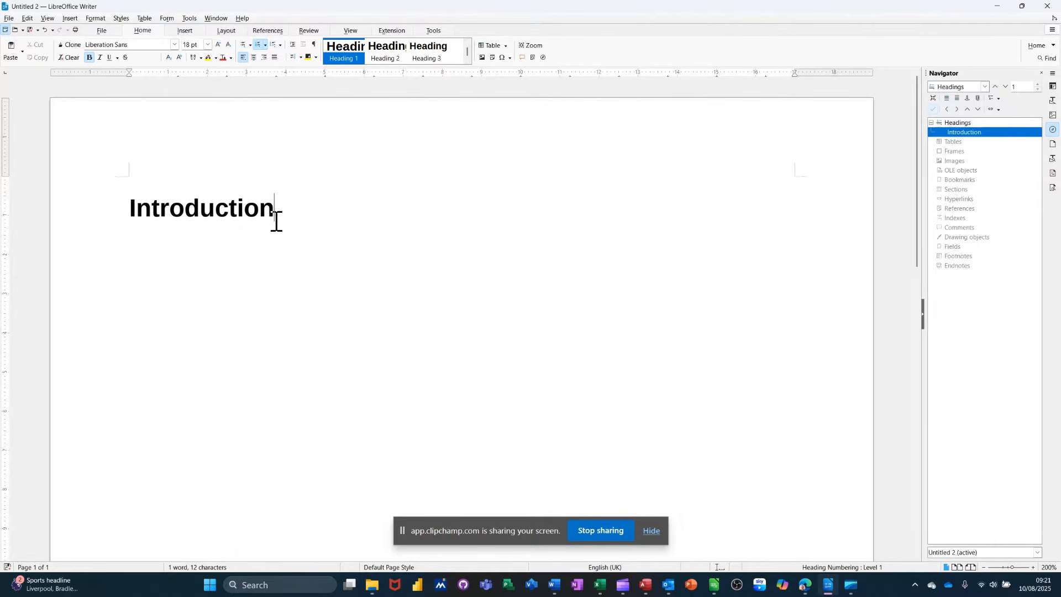
key(Return)
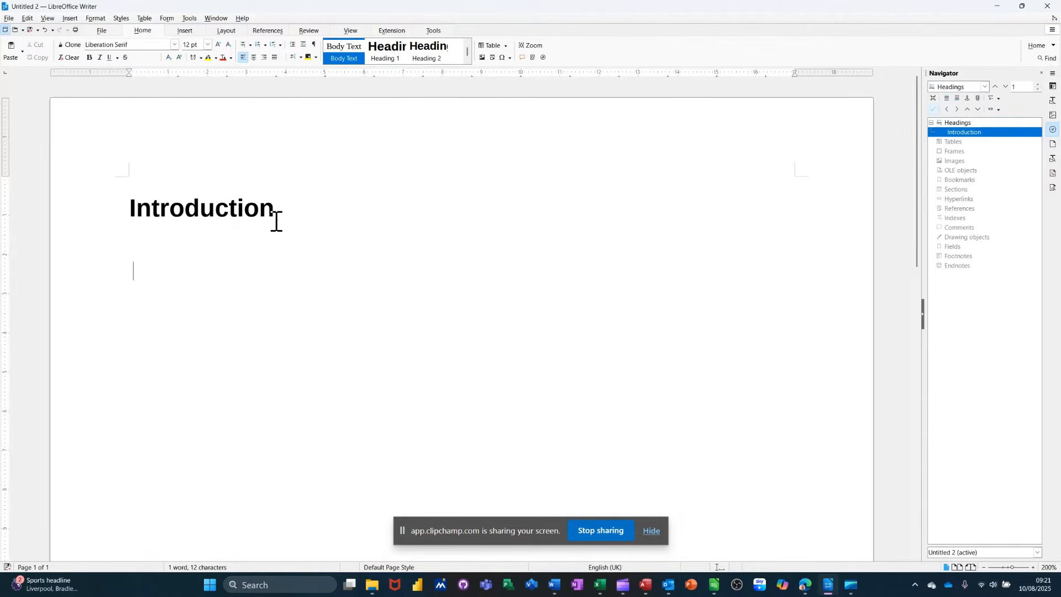
Step: Enter the placeholder body text "Jdfgkdk k dkdkdkfkh kh hfghfgdkjhdhd hdhdlddldl dl" under the Introduction heading
text(jdfgkdk k dk)
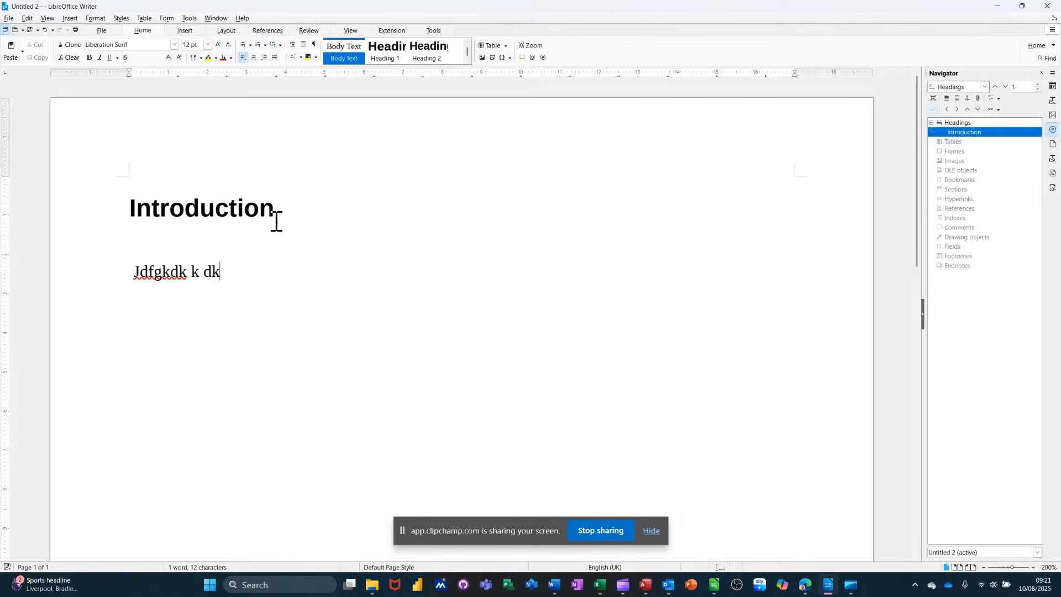
text(dkdkfkh kh )
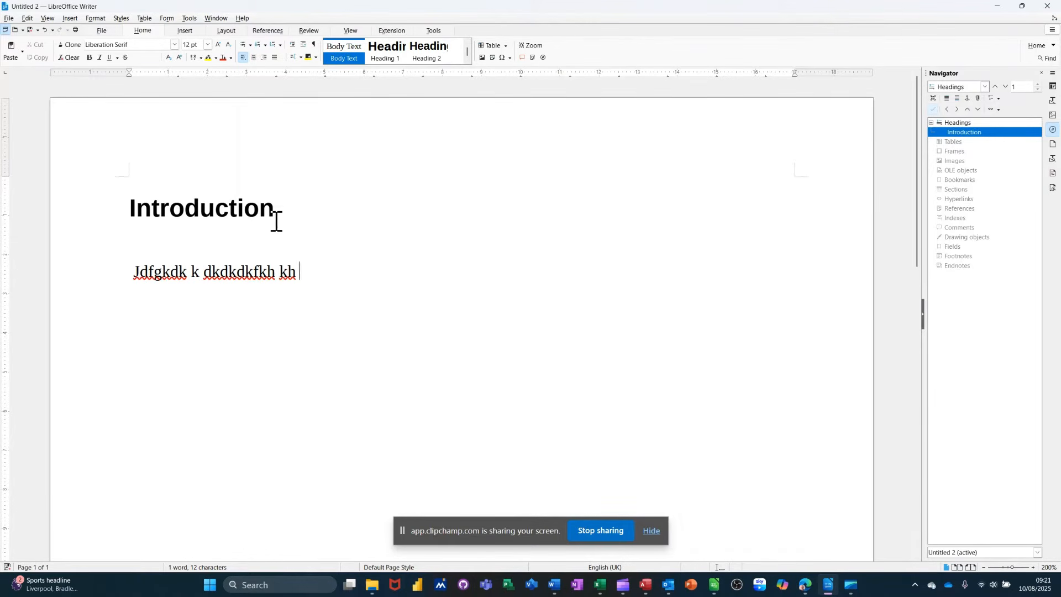
text(hfghfgdkjhdhd )
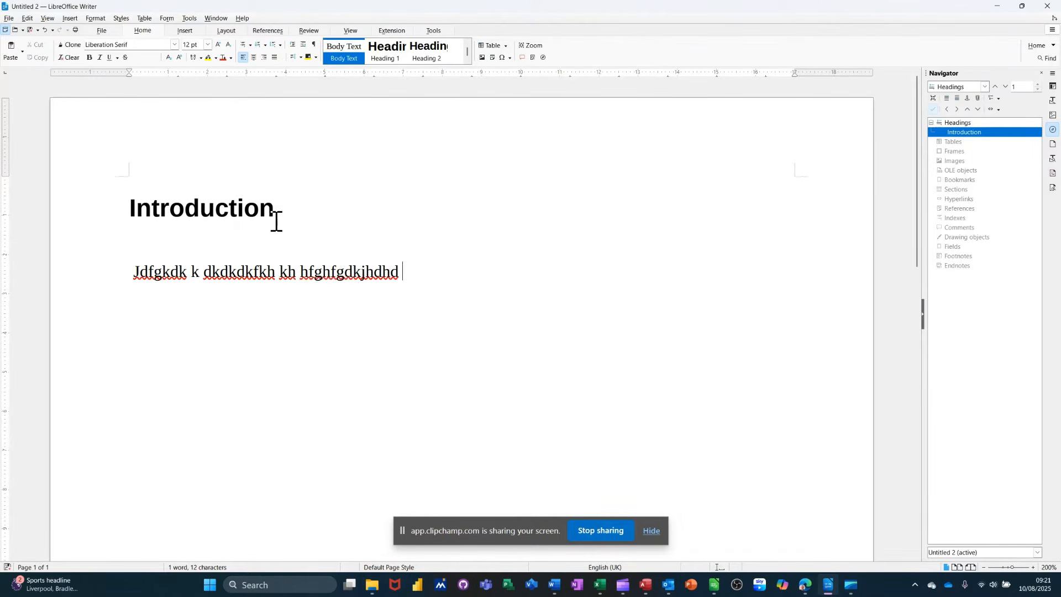
text(hdhdlddldl dl)
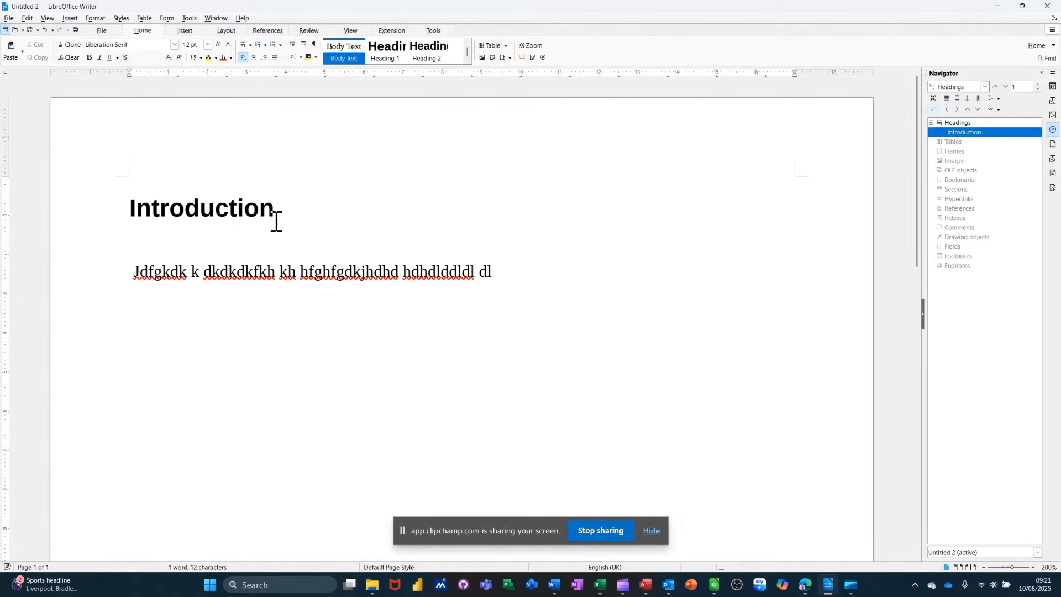
key(Return)
Step: Add a Heading 2 line "Part One" below the introduction text, with the placeholder line "jd,ds,sd,sdldldndslds.ds.ds" under it
click(427, 59)
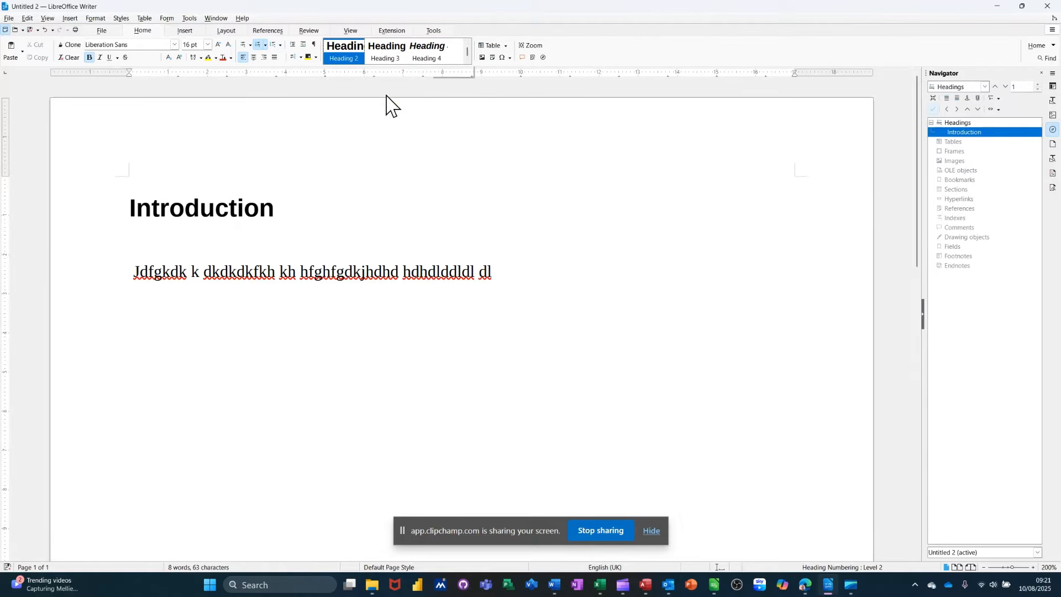
click(149, 327)
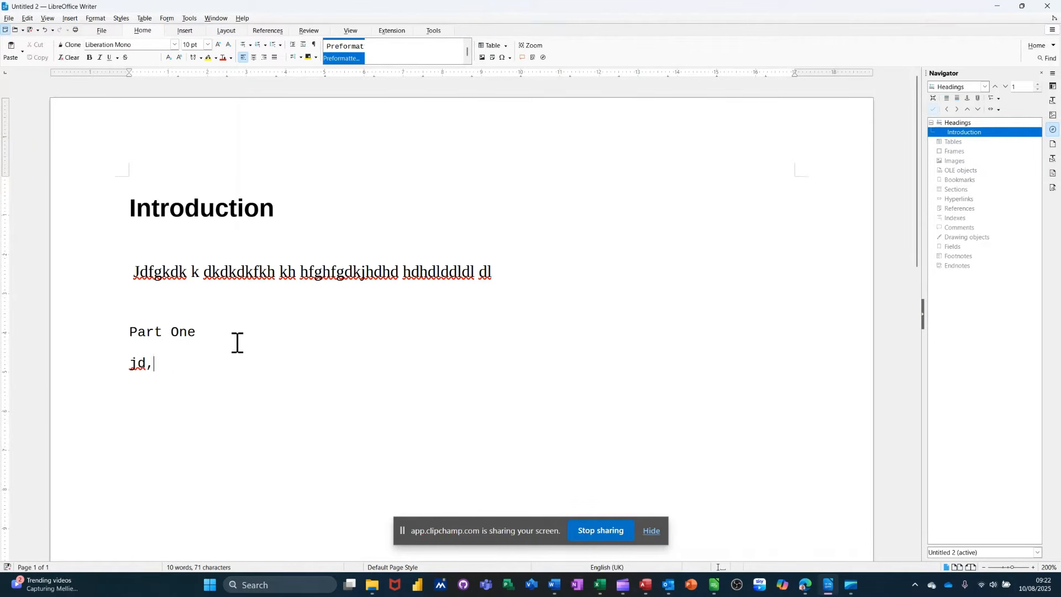
text(sdldldndslds.ds.)
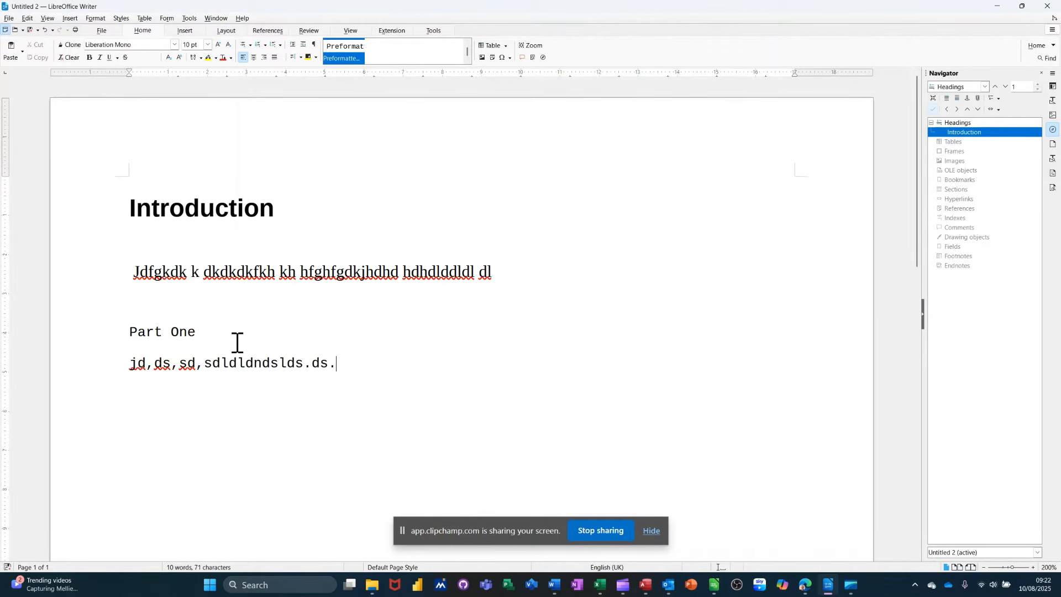
text(ds)
key(Return)
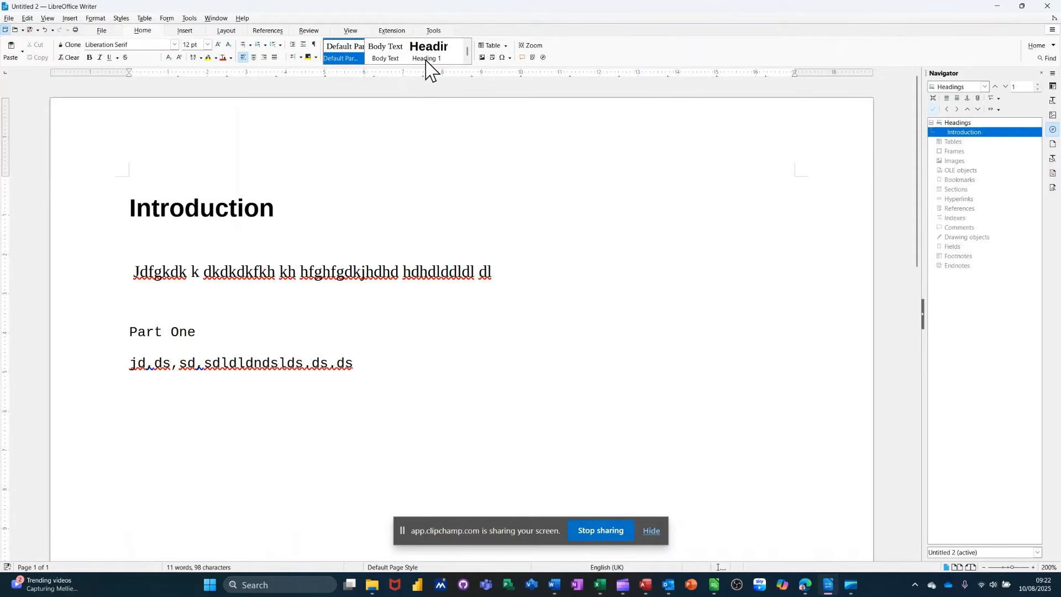
Step: Add a Heading 1 line "Part Two" with the placeholder body text "Jdfkjdfgkj kjh dgdhghdgjk" under it
click(426, 59)
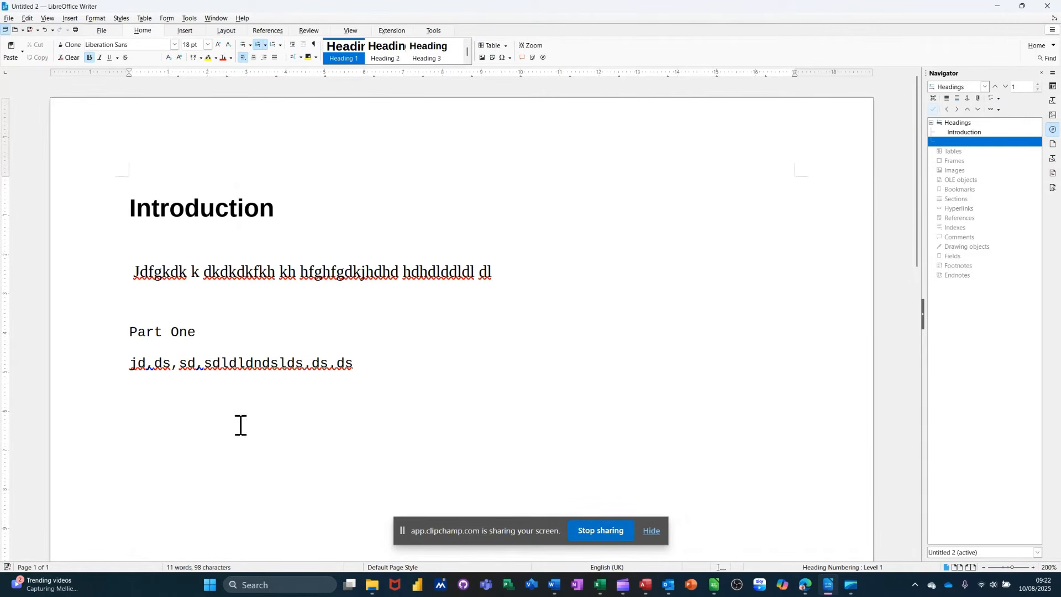
text(Part)
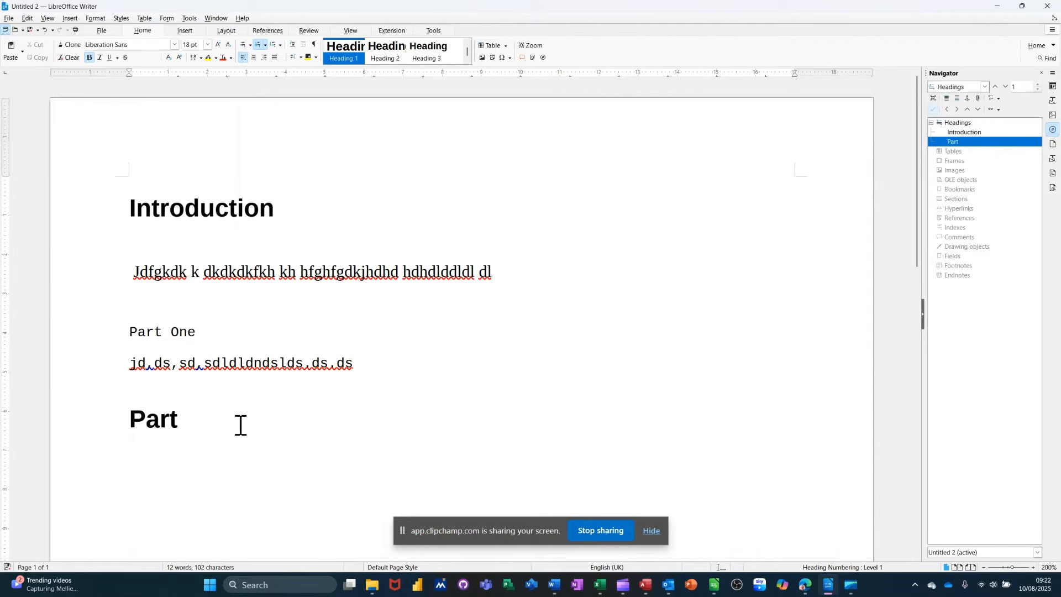
text( Two)
key(Return)
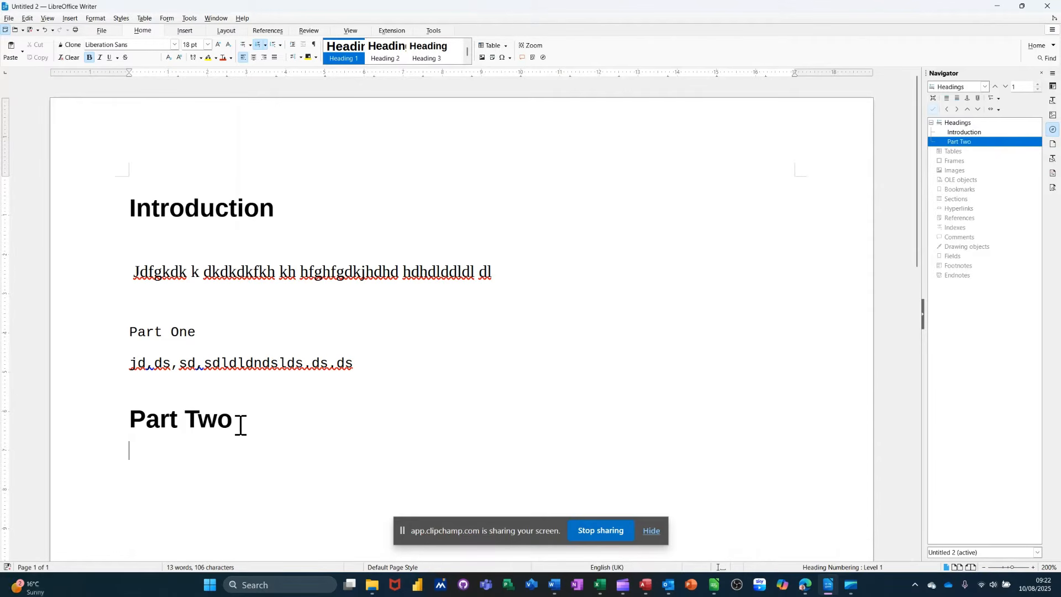
text(jdfkjdfgkj kjh dgdhghdgjk)
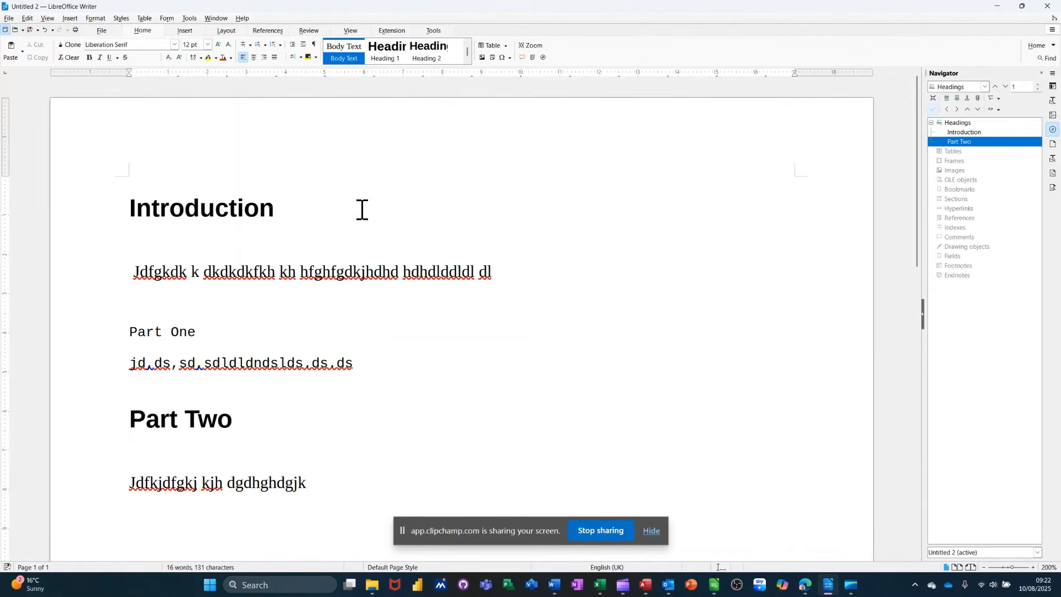
Step: Review the settings of the Body Text paragraph style without changing them
right_click(420, 59)
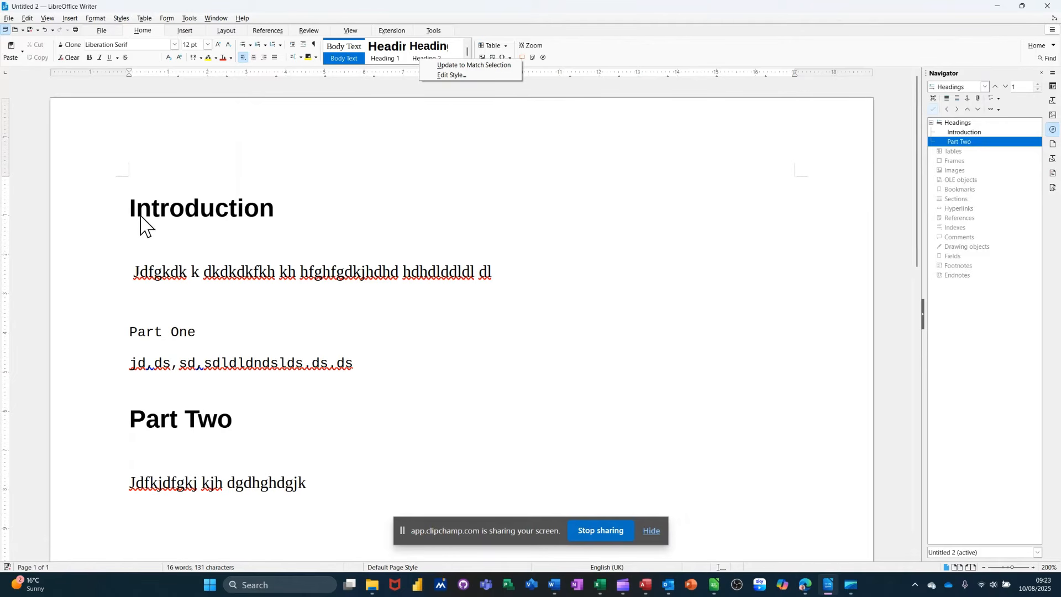
click(443, 76)
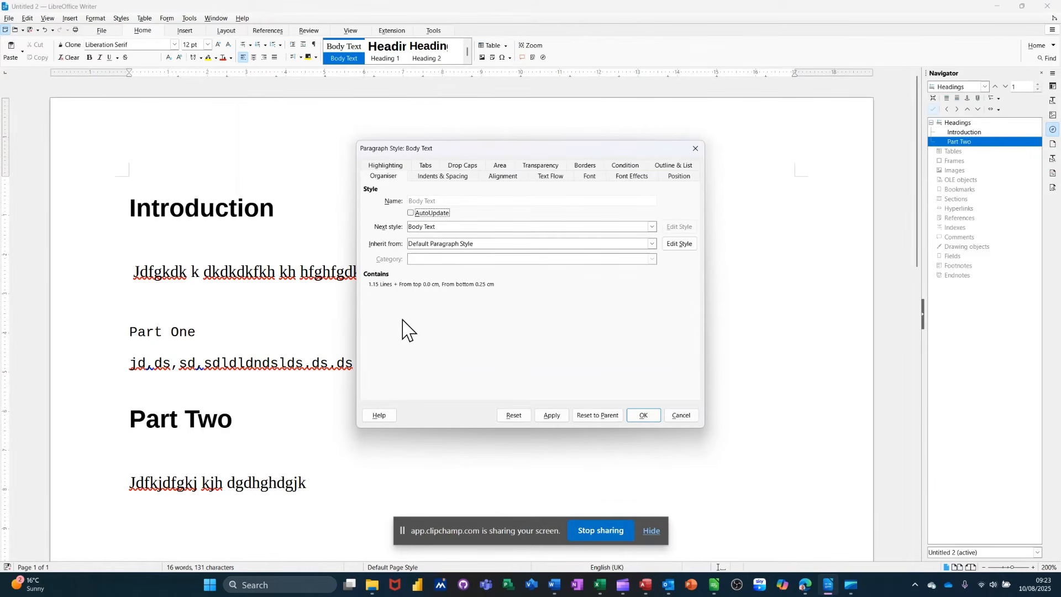
click(681, 415)
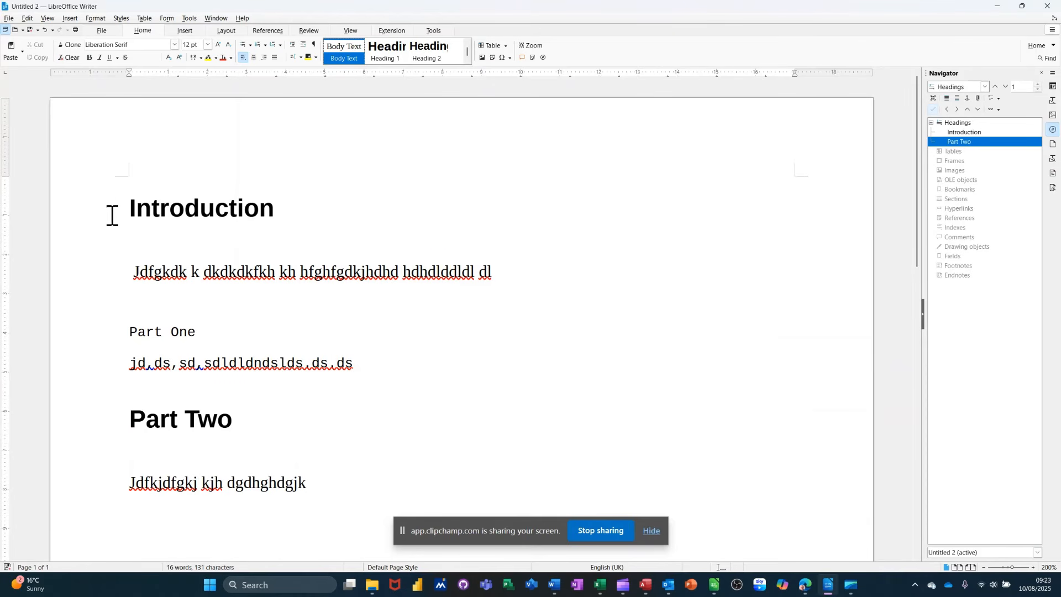
Step: Add an empty line above the Introduction heading and insert a "Table of Contents" for the entire document there
click(128, 211)
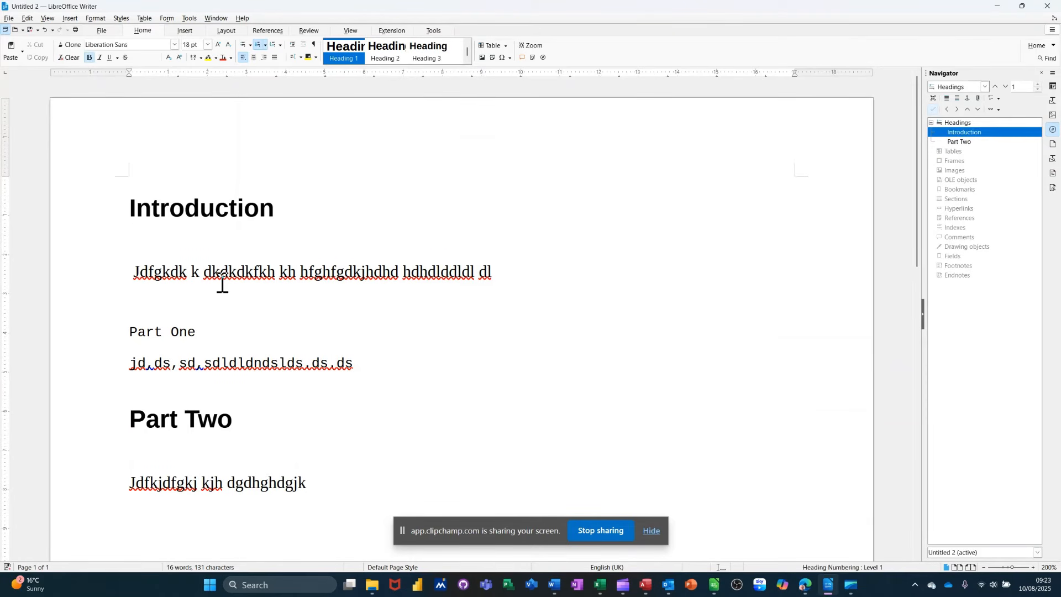
key(Return)
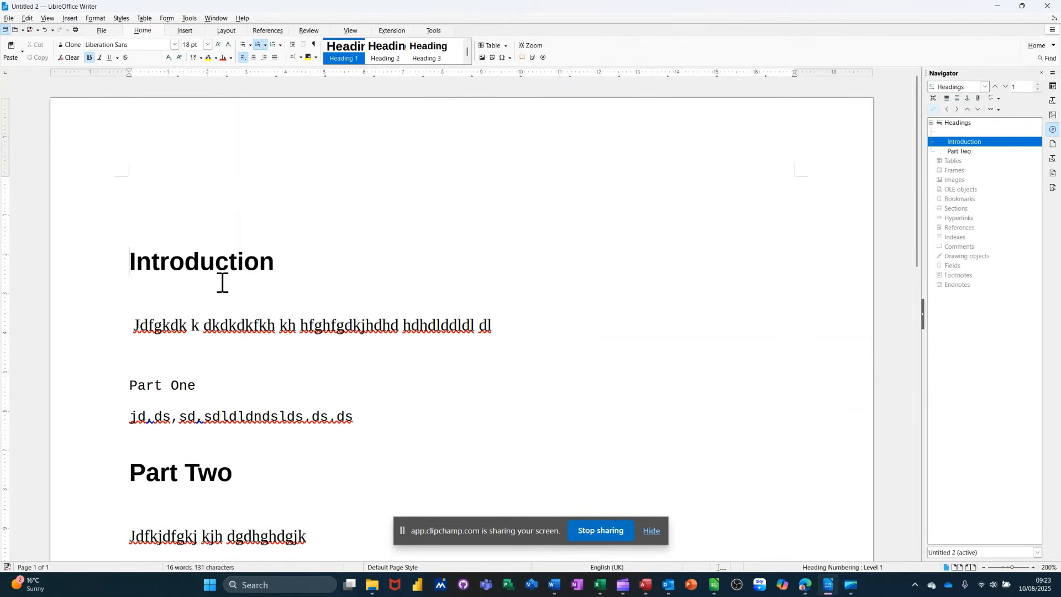
key(Up)
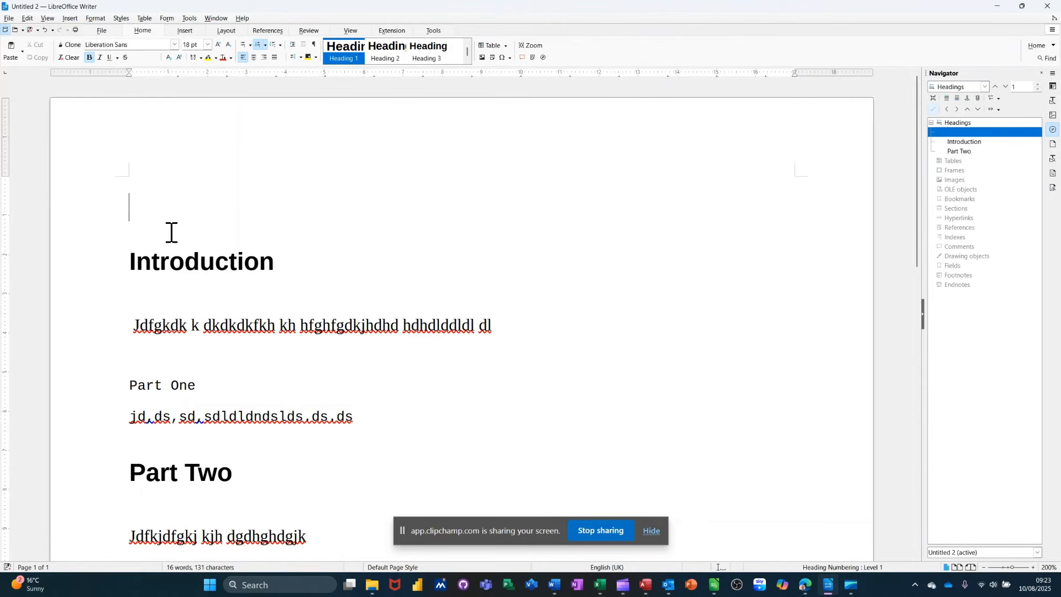
click(71, 18)
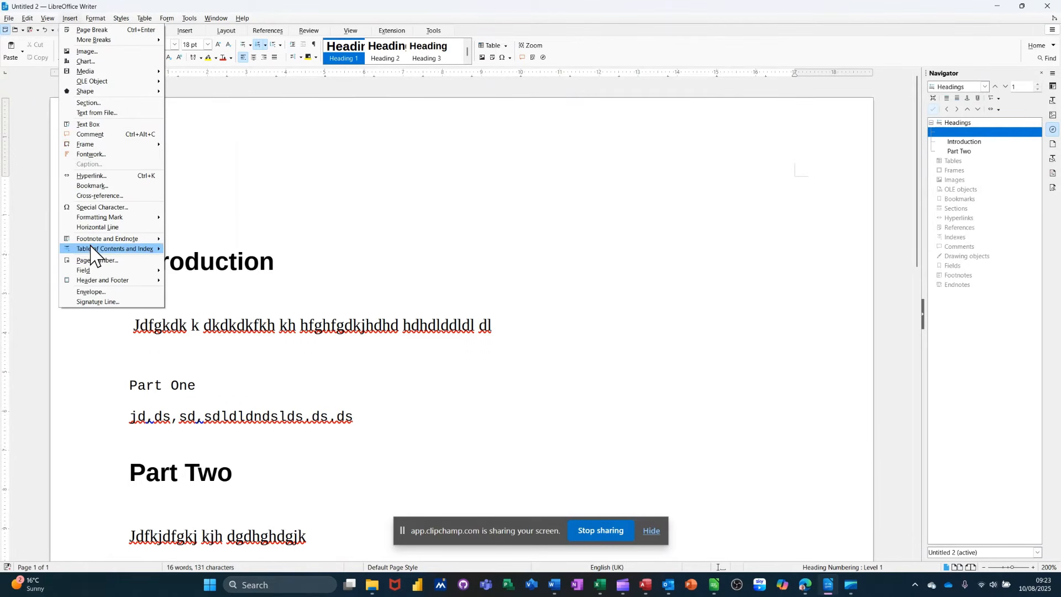
mouse_move(92, 252)
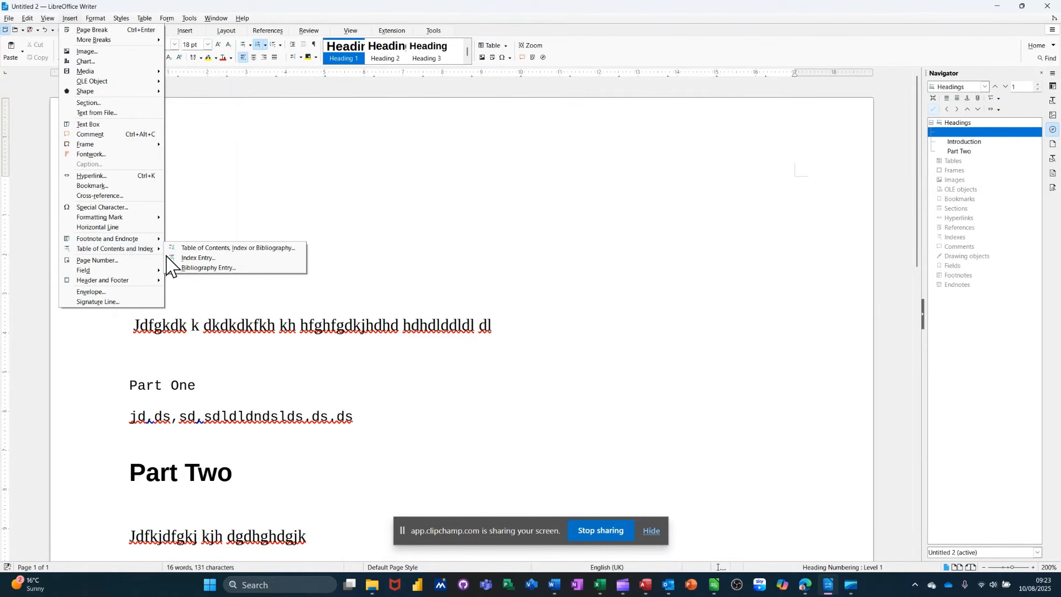
click(209, 249)
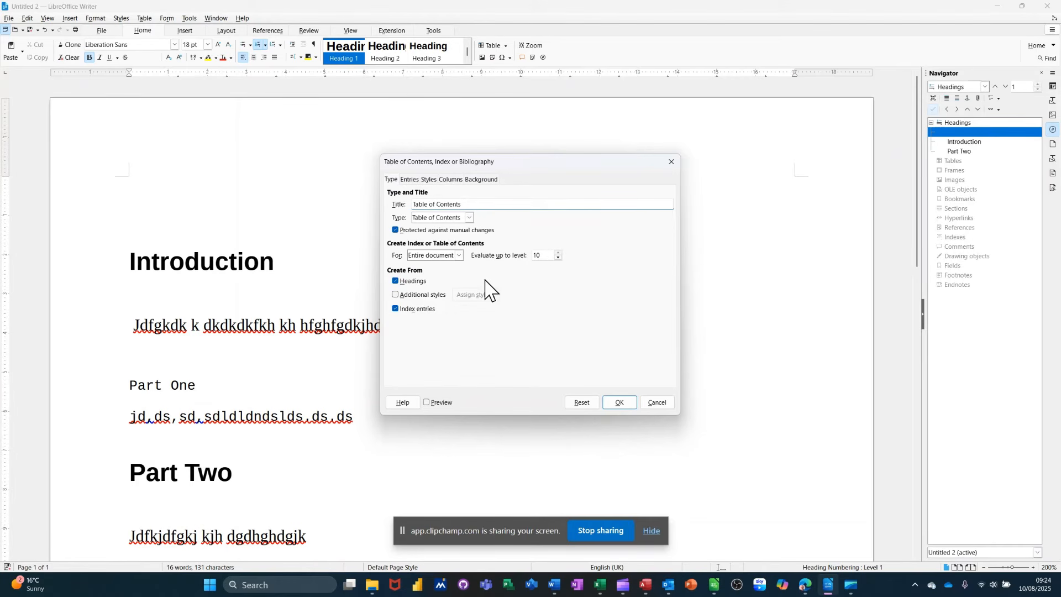
click(619, 404)
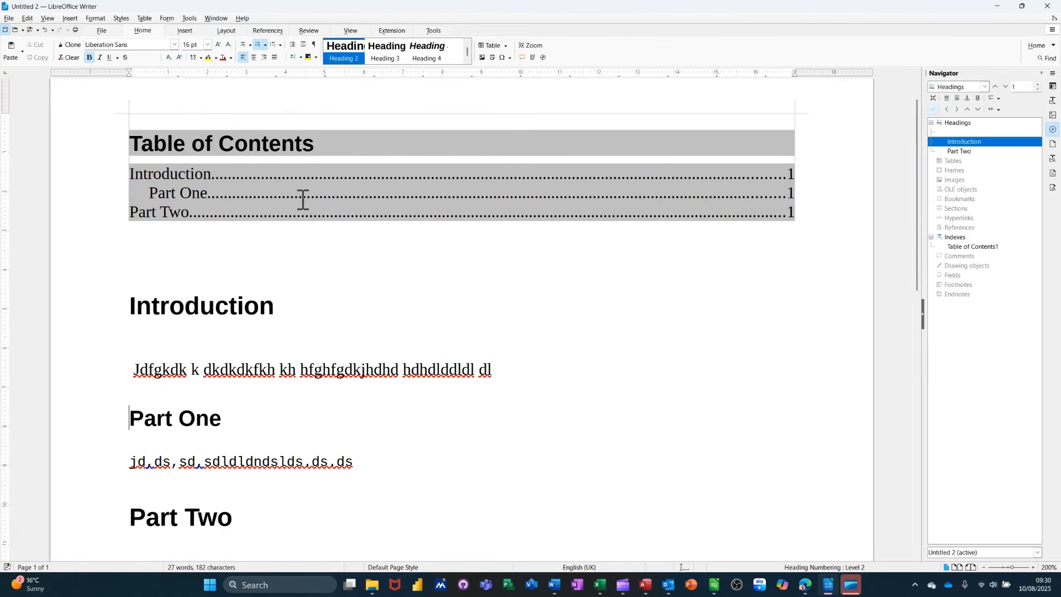
Step: Update the table of contents and insert a page break before the Part One heading
right_click(296, 194)
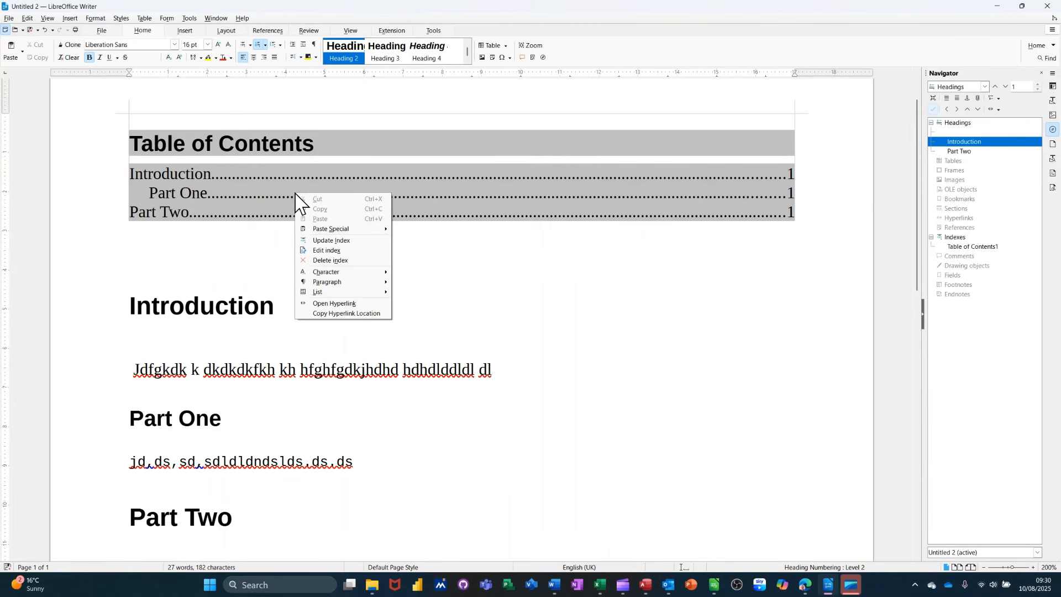
click(318, 241)
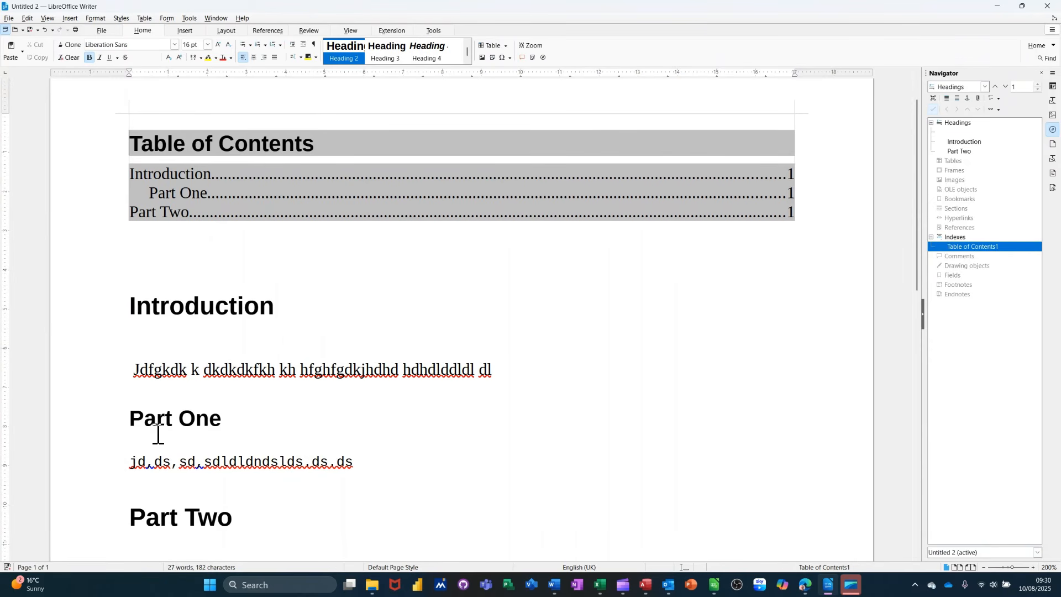
click(136, 424)
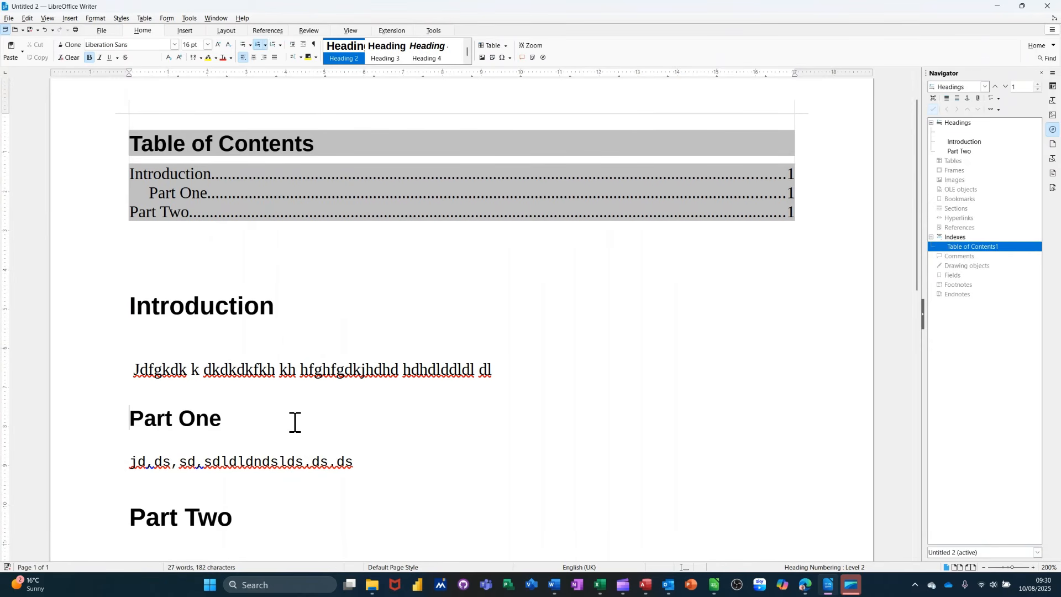
key(ctrl+Return)
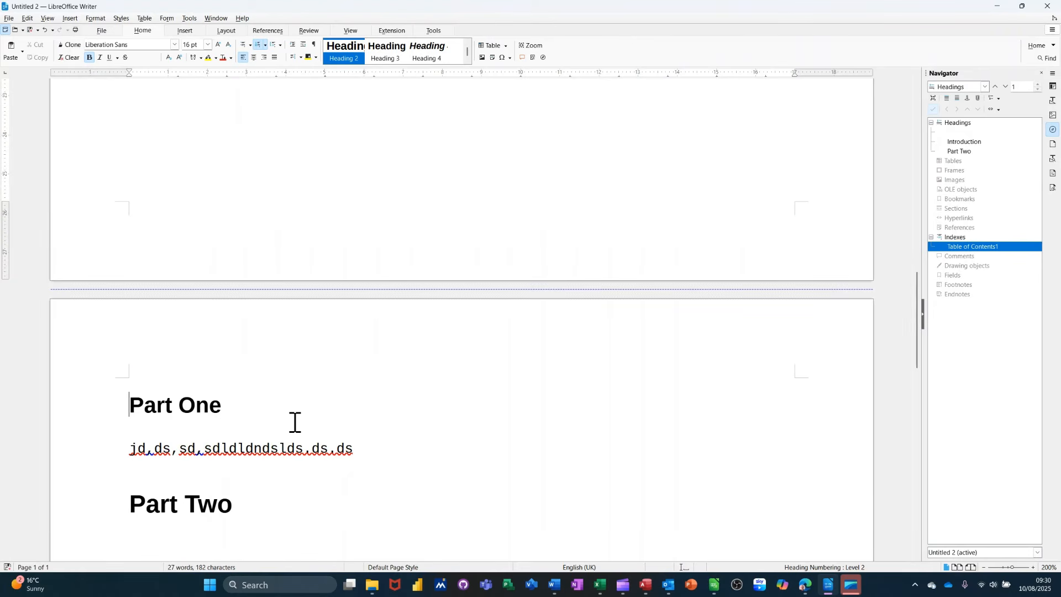
Step: Refresh the table of contents to pick up the new page positions of the headings
scroll(331, 339, up, 10)
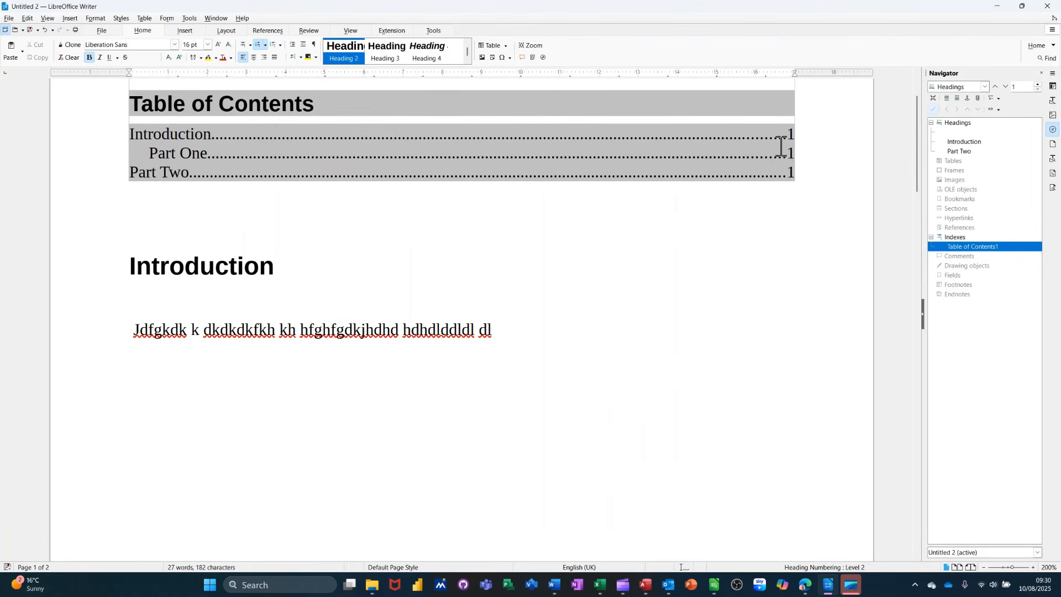
right_click(429, 156)
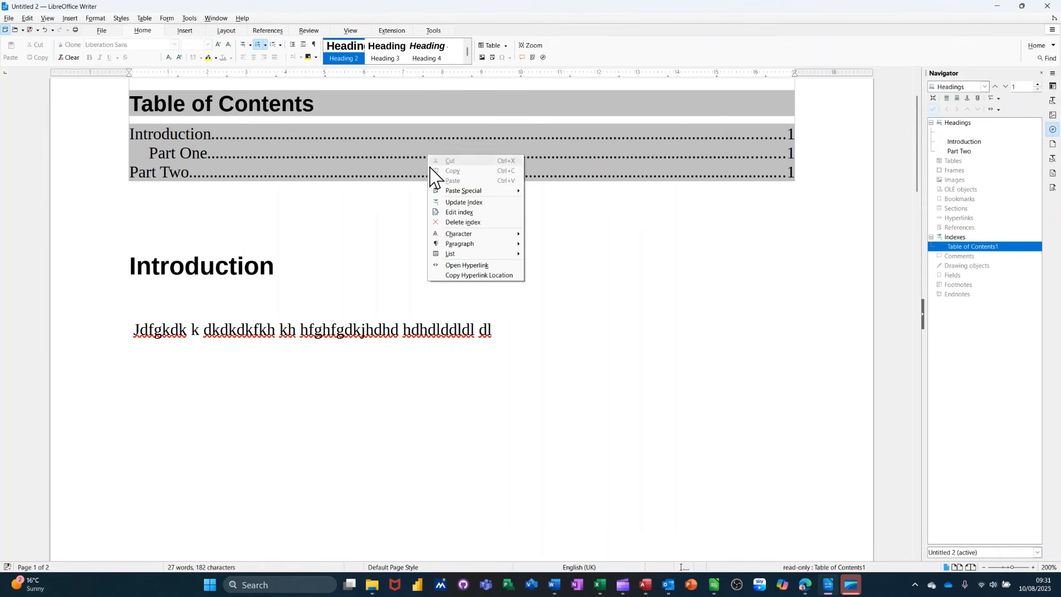
click(459, 203)
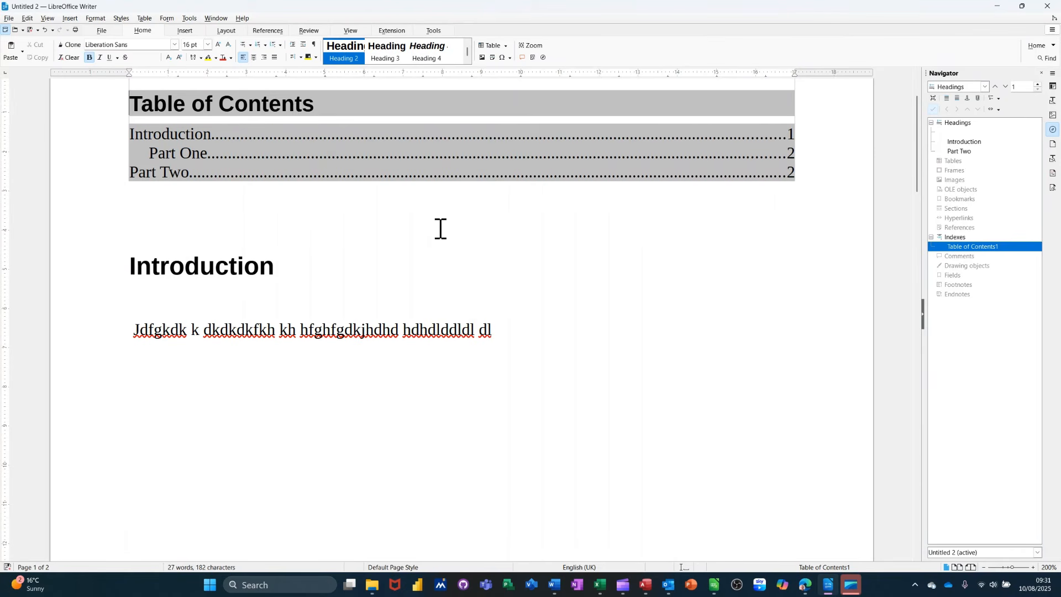
Step: Add a Heading 2 "Phase 1" below the Part Two paragraph, followed by the body text "Dhb dbsd fb jbd fjkb f"
scroll(441, 229, down, 15)
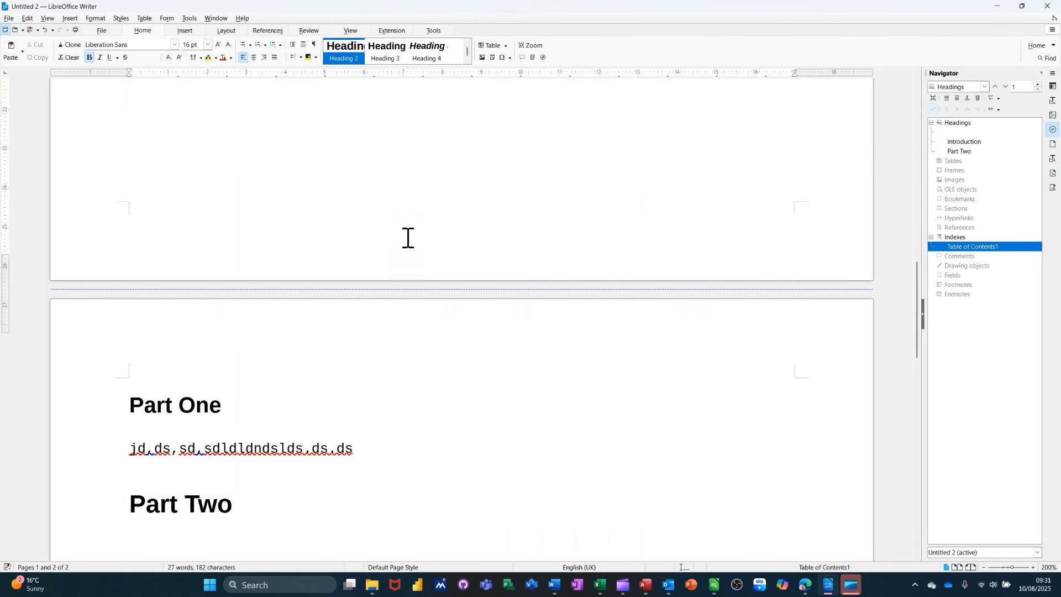
scroll(406, 238, down, 10)
click(288, 235)
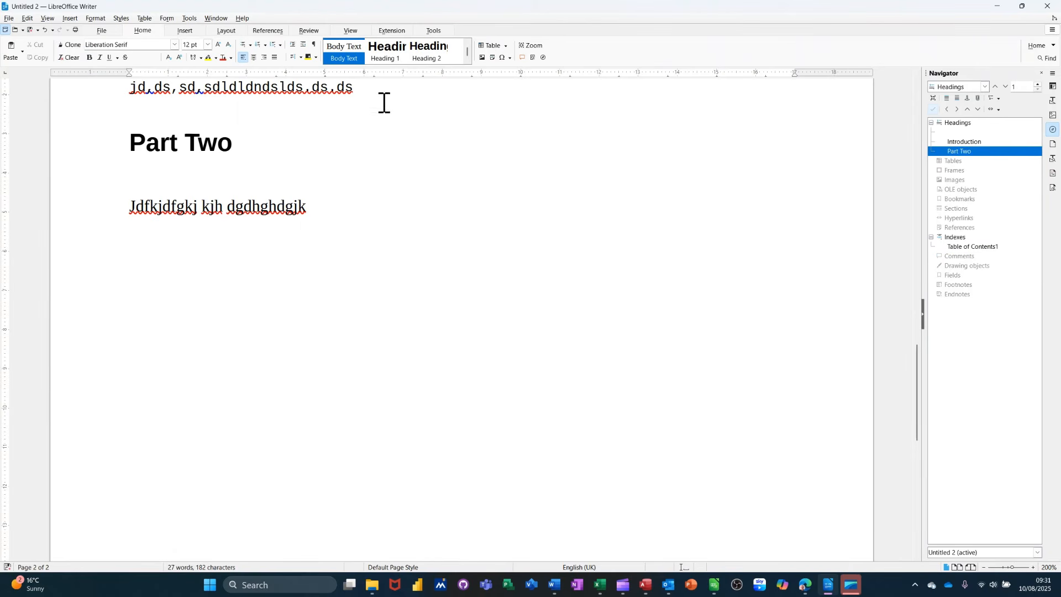
click(421, 61)
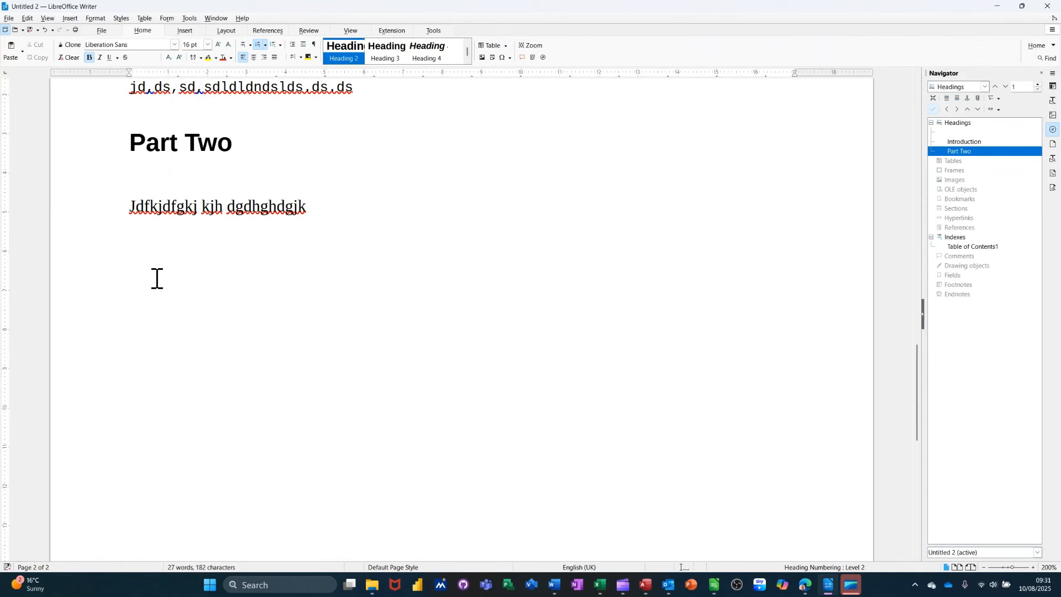
text(Phase 1)
key(Return)
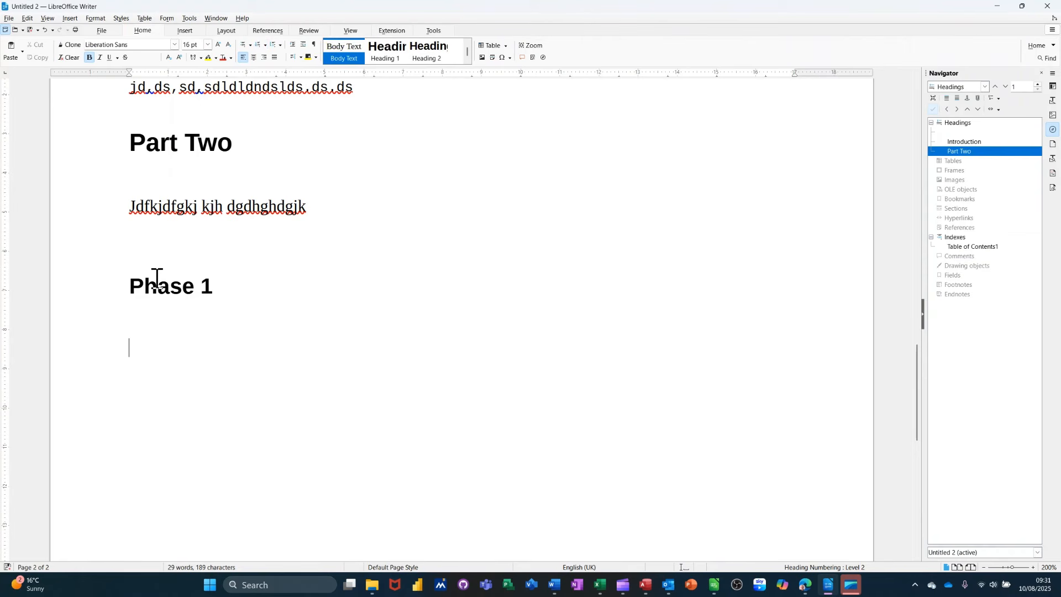
text(Dhb dbsd fb jb)
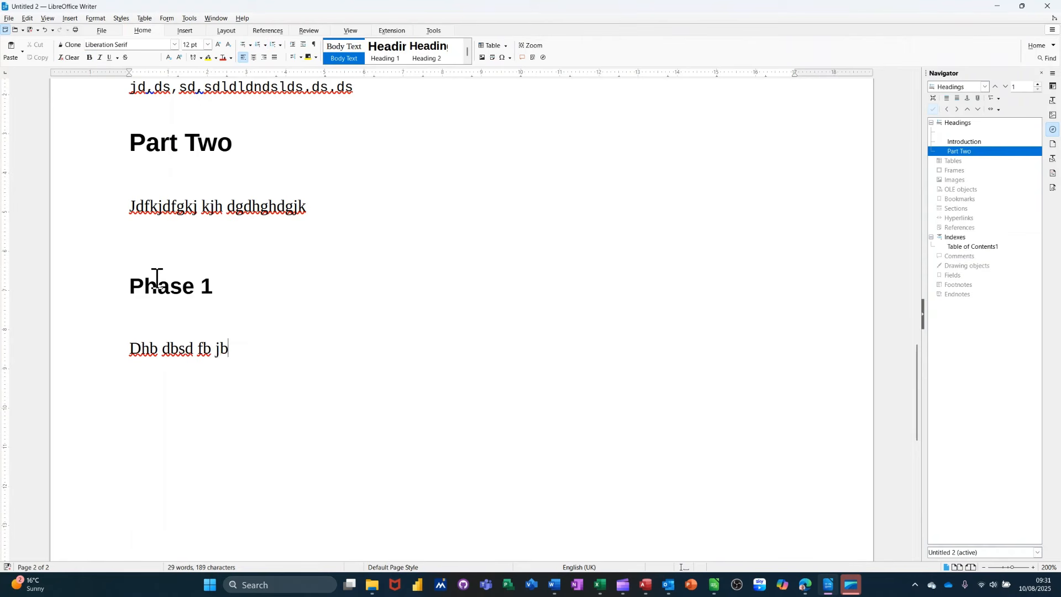
text(d fjkb f)
Step: Update the table of contents on the first page to include the new Phase 1 heading
scroll(528, 297, up, 10)
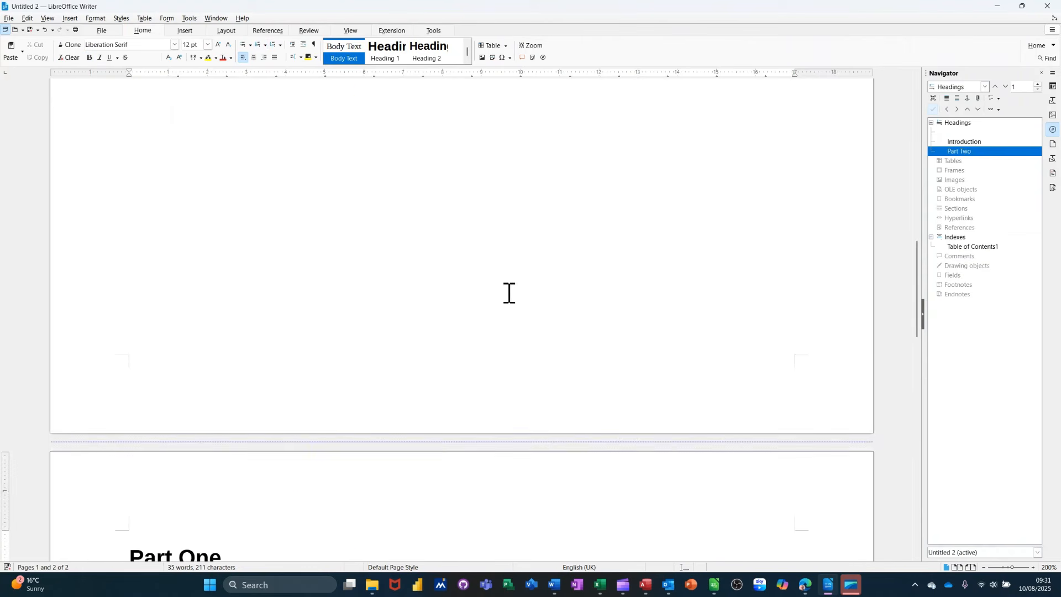
scroll(497, 287, up, 15)
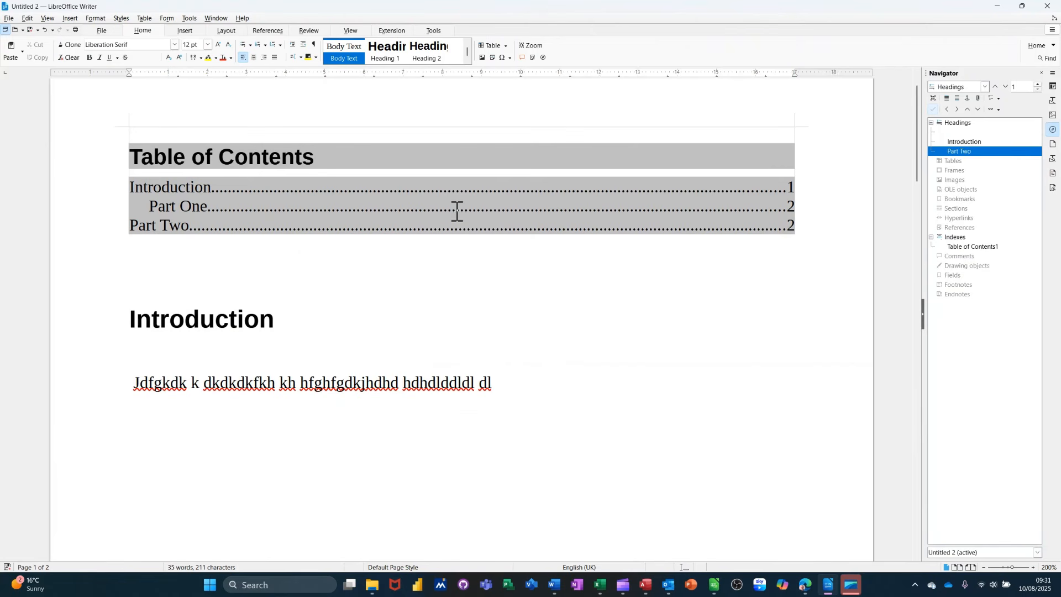
right_click(456, 211)
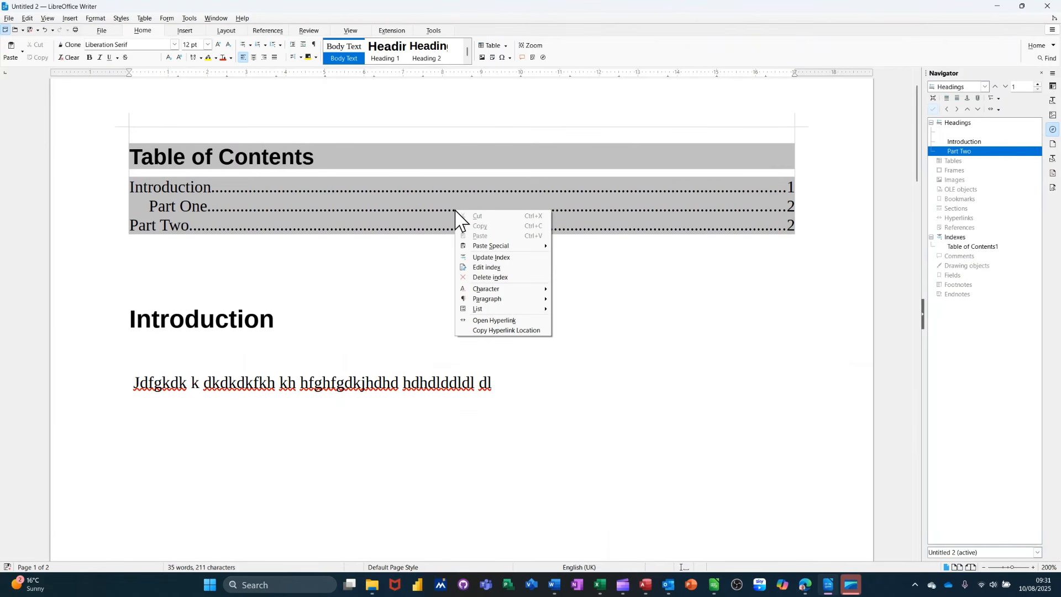
click(479, 257)
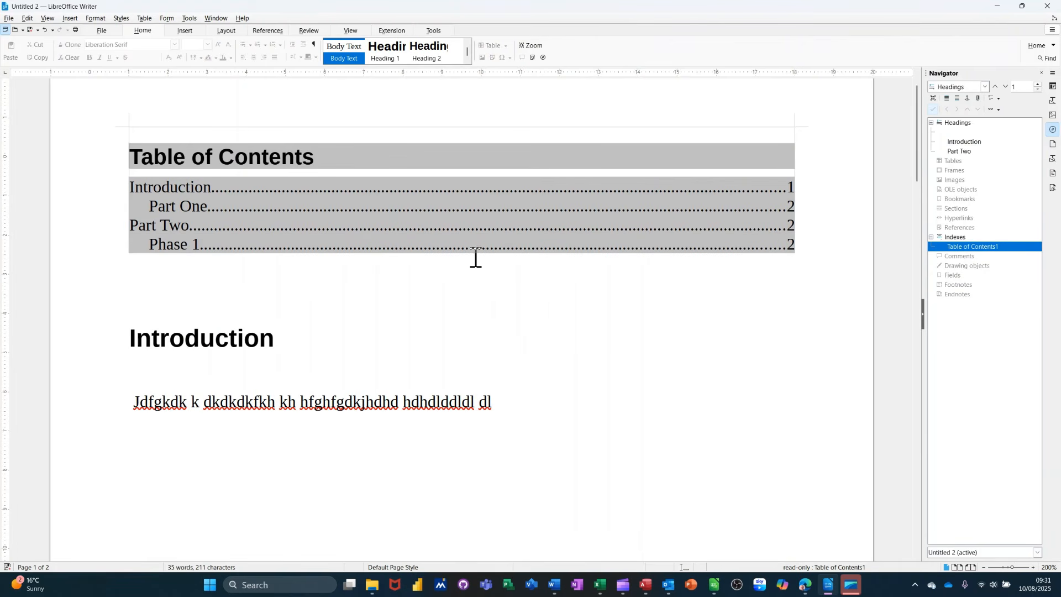